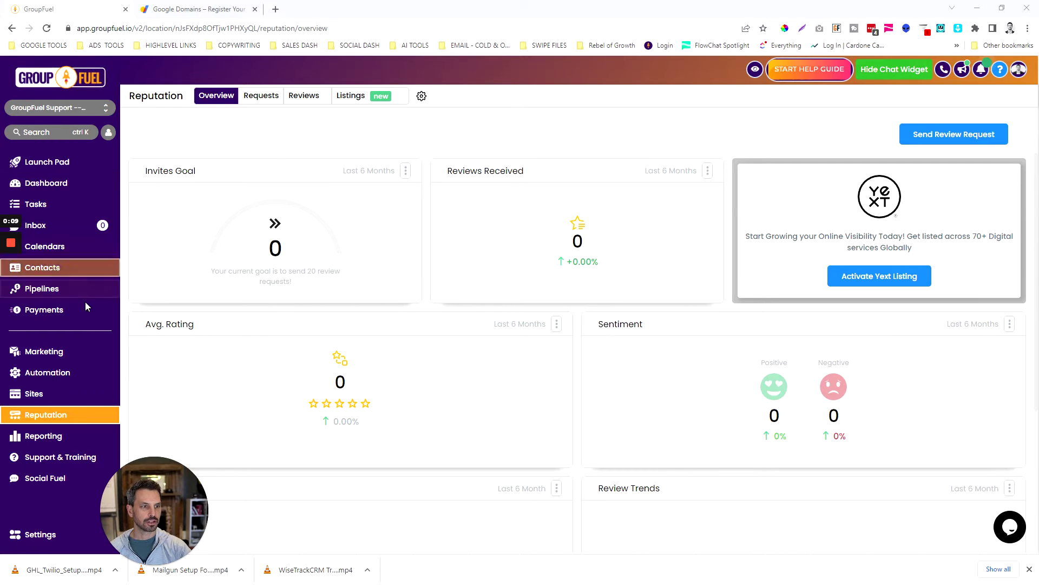
Open the sub-account's Settings area, landing on the Business Info page
click(46, 539)
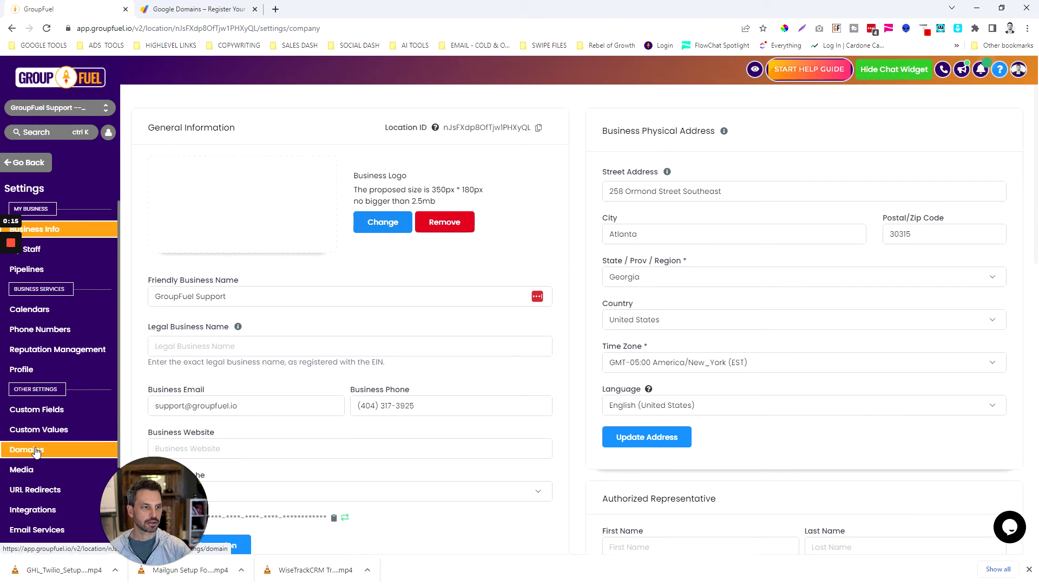
From Domains settings, dismiss the LastPass prompt and start adding sites.groupfuel.io as a new domain
click(31, 451)
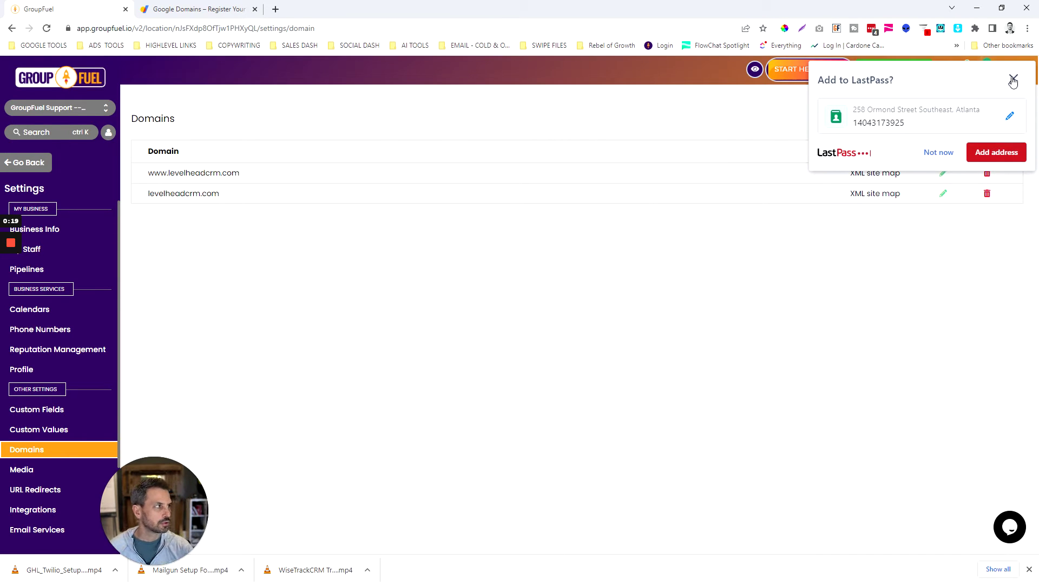
click(1012, 80)
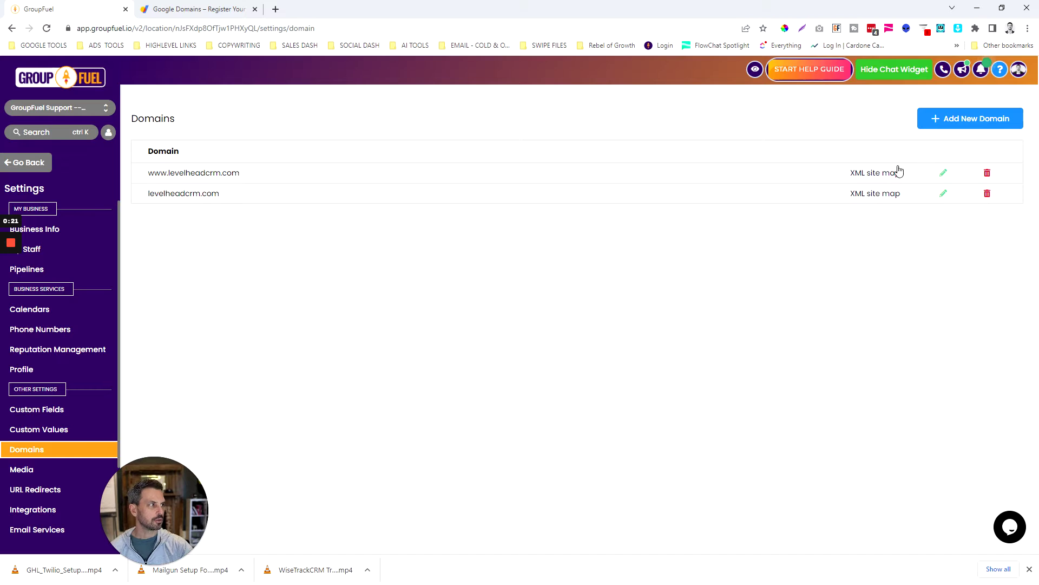
click(929, 124)
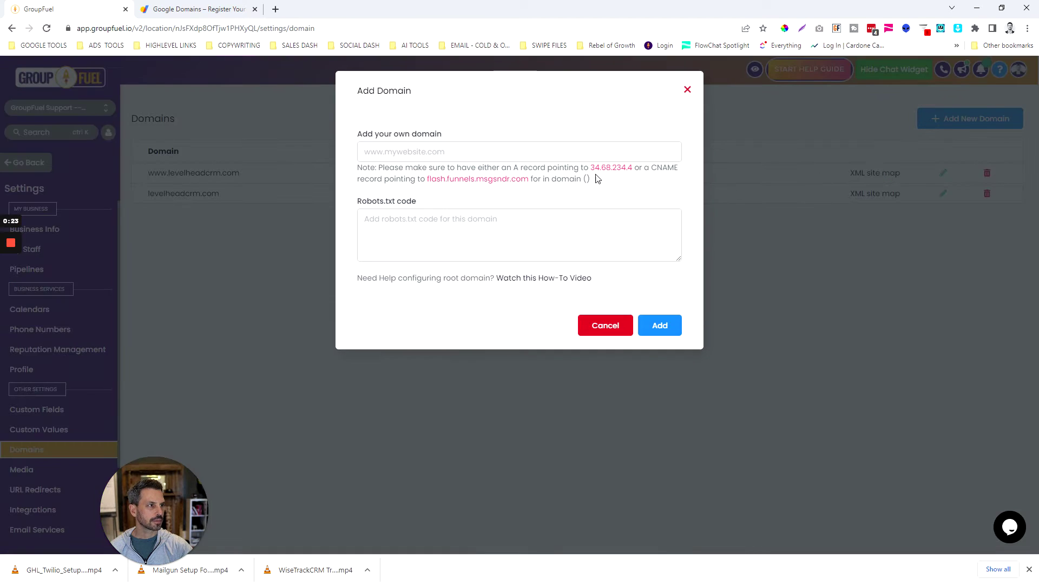
text(/)
key(BackSpace)
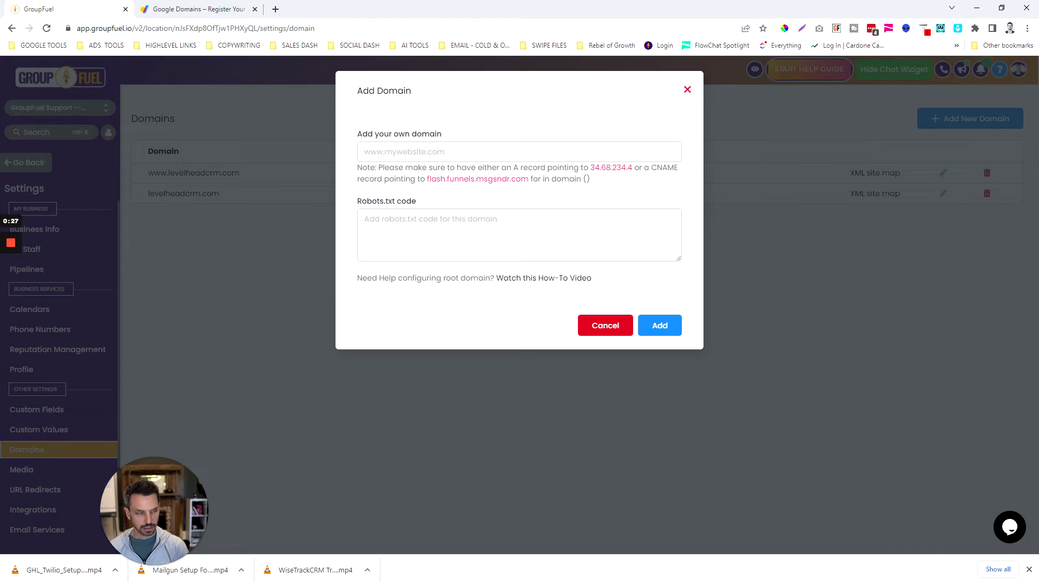
text(sites)
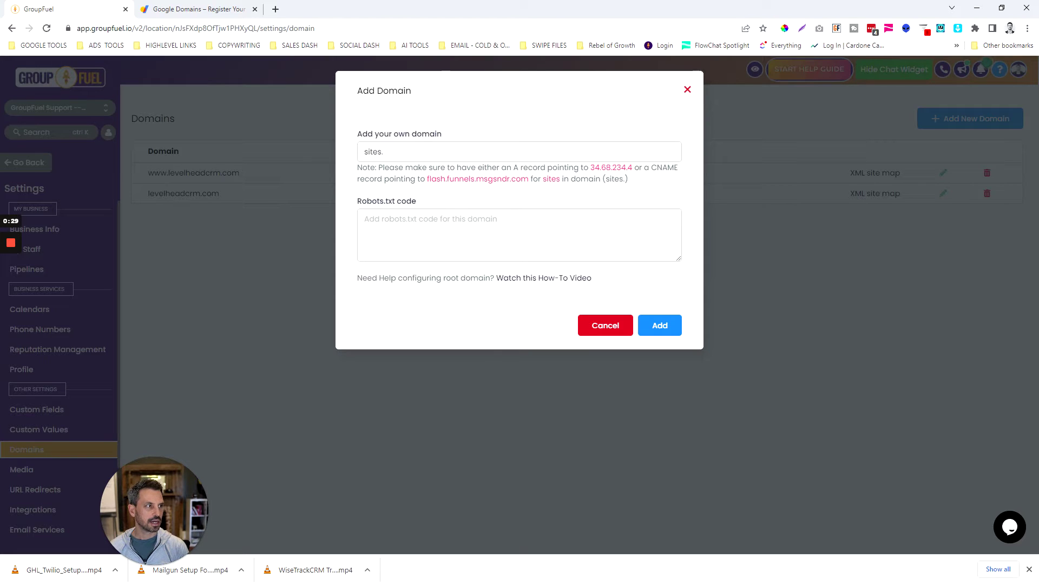
text(.groupf)
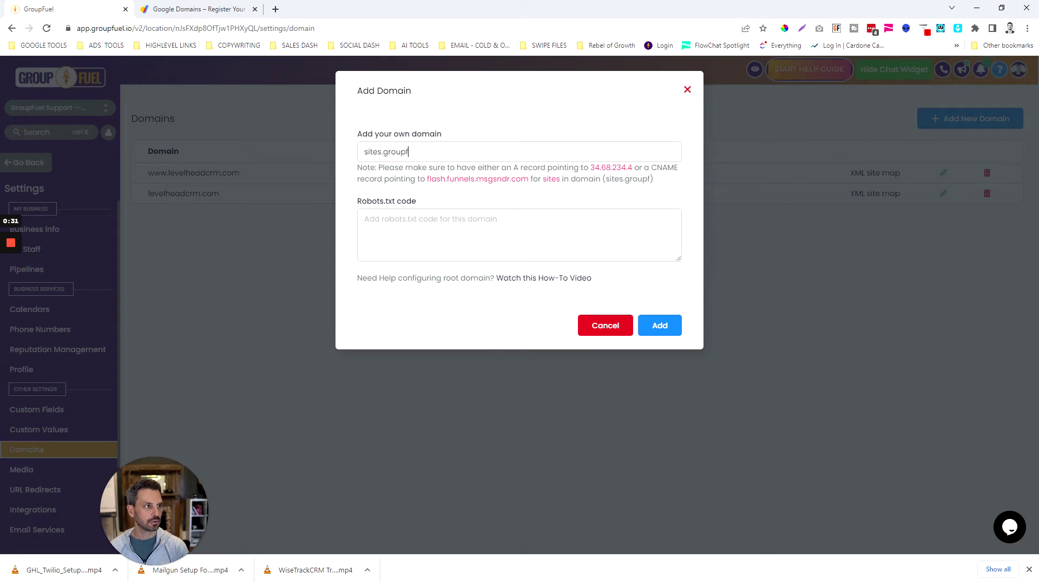
text(uel.io)
Highlight the domain and DNS targets 34.68.234.4 and flash.funnels.msgsndr.com to copy the CNAME target
drag(428, 152, 368, 151)
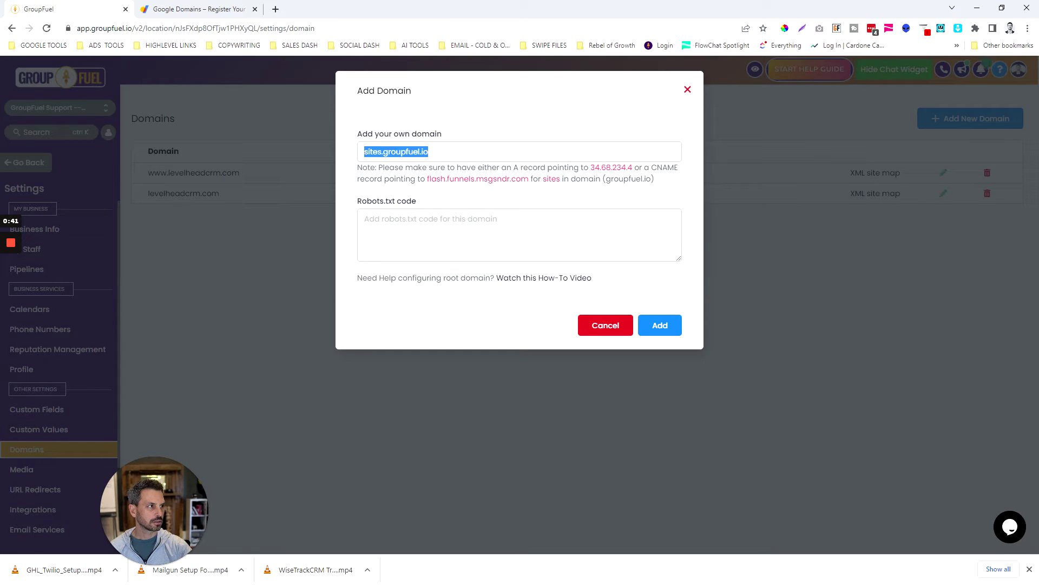
drag(590, 167, 628, 167)
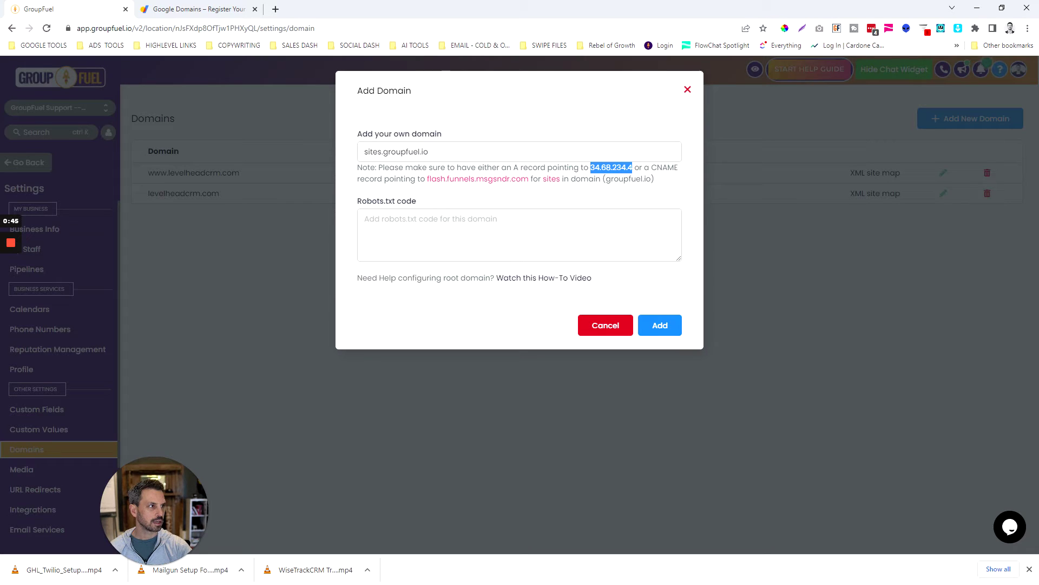
drag(529, 179, 427, 179)
key(ctrl+c)
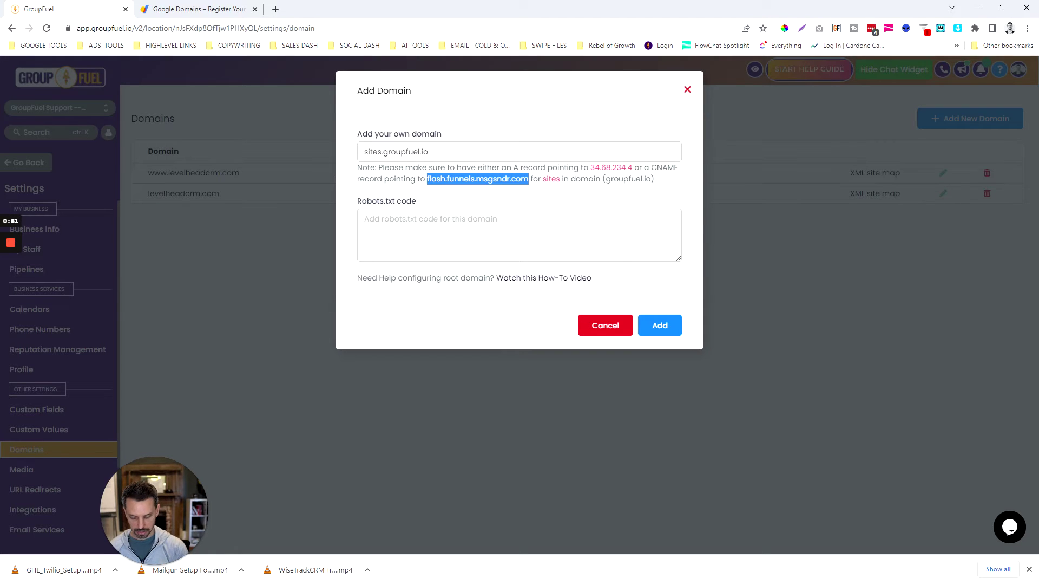
In Google Domains, open groupfuel.io's DNS page showing the app, link and social CNAME records
click(200, 9)
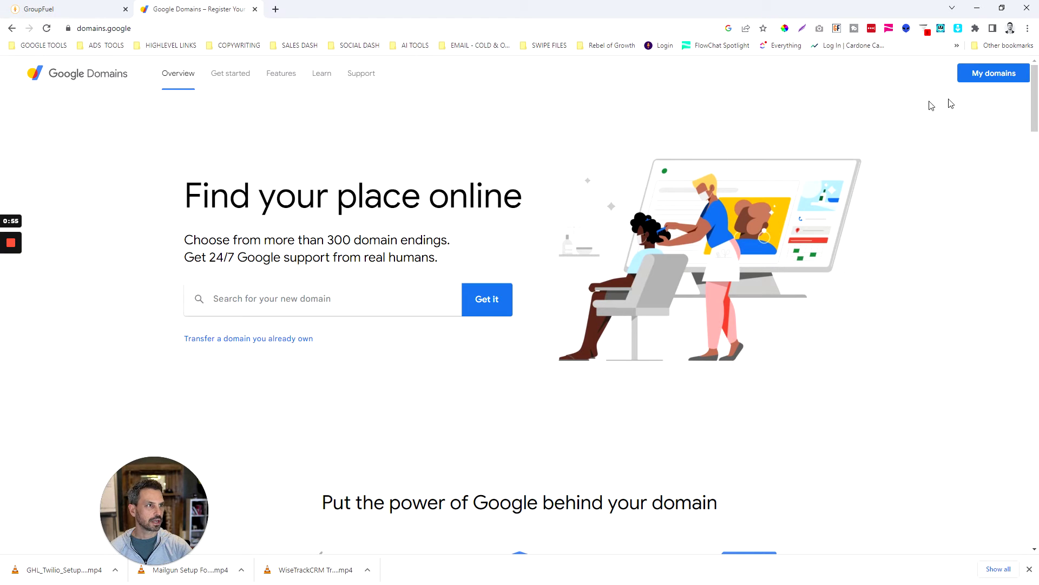
click(994, 82)
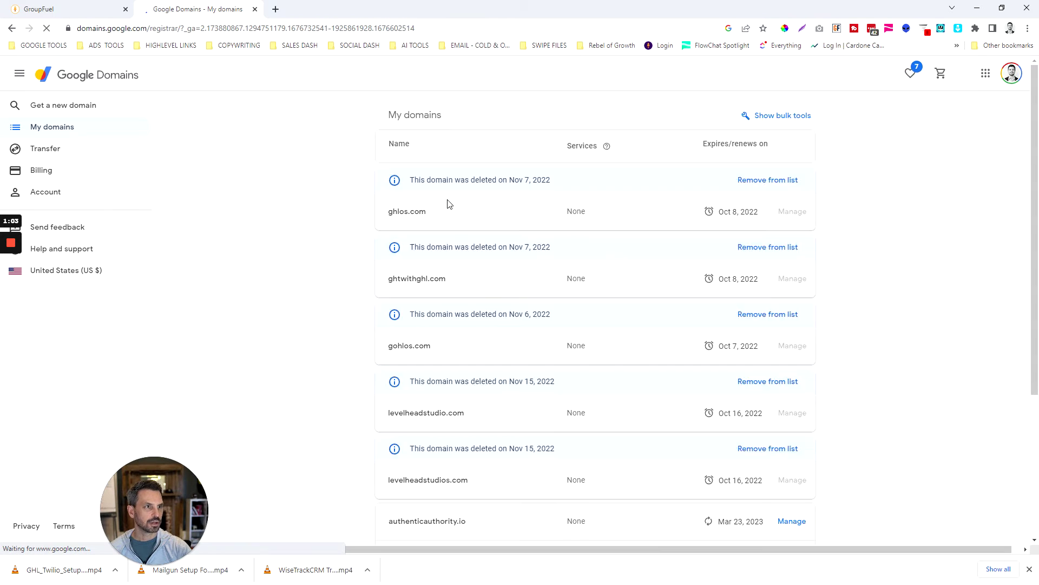
scroll(471, 203, down, 4)
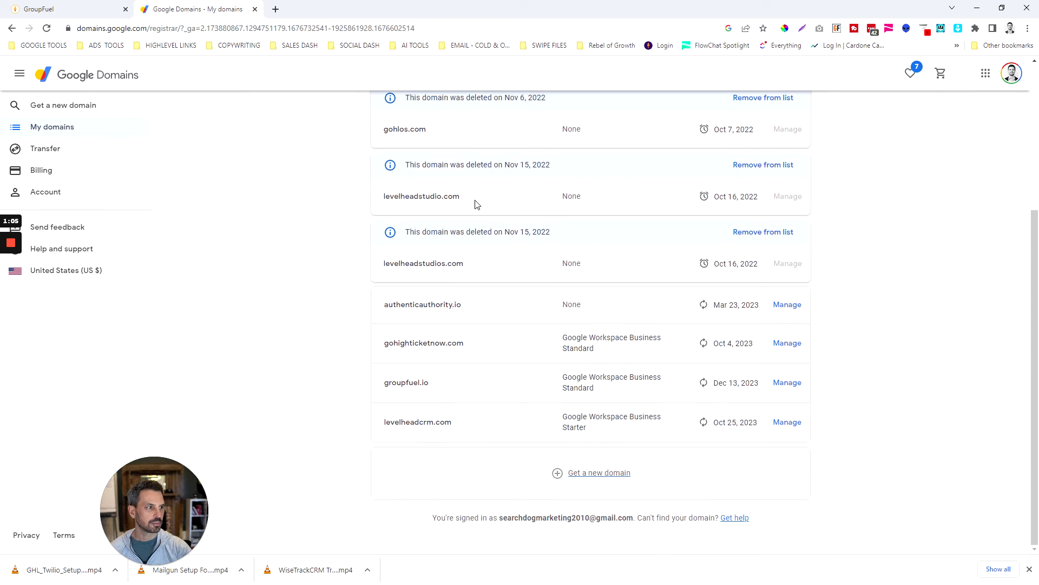
click(788, 383)
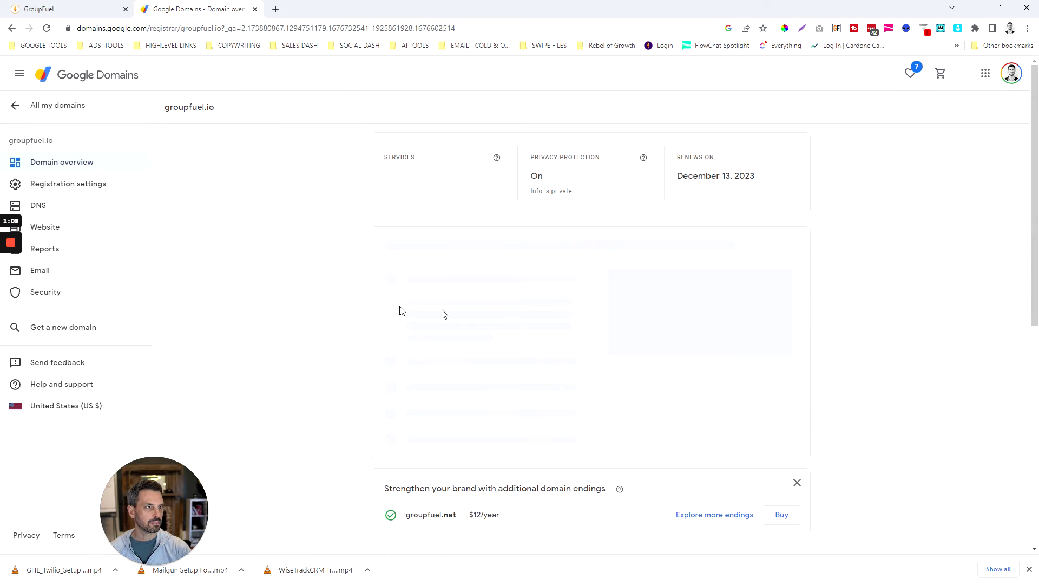
click(43, 208)
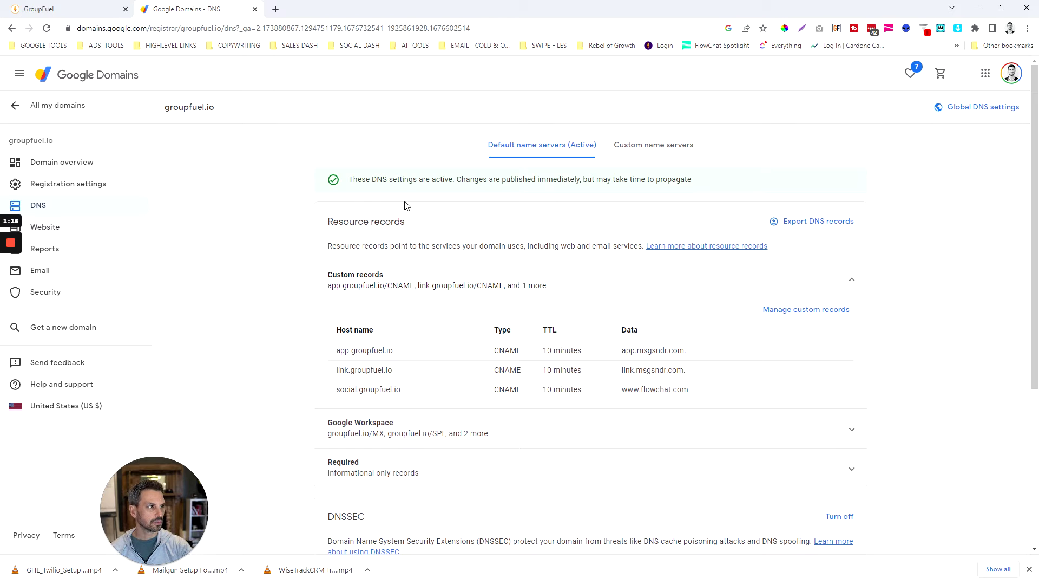
scroll(408, 206, down, 1)
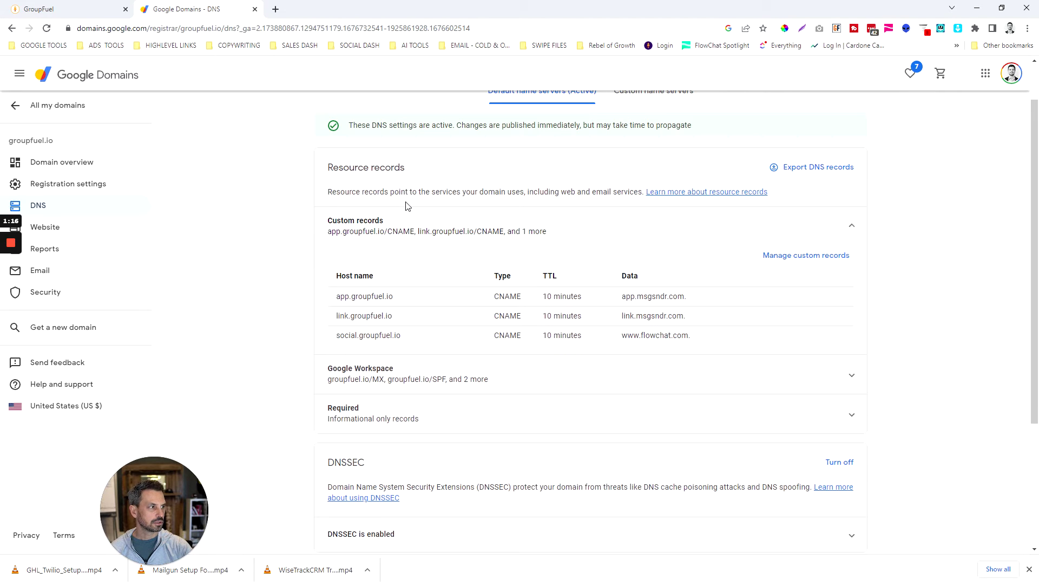
Add a new custom DNS record with host name support
click(788, 258)
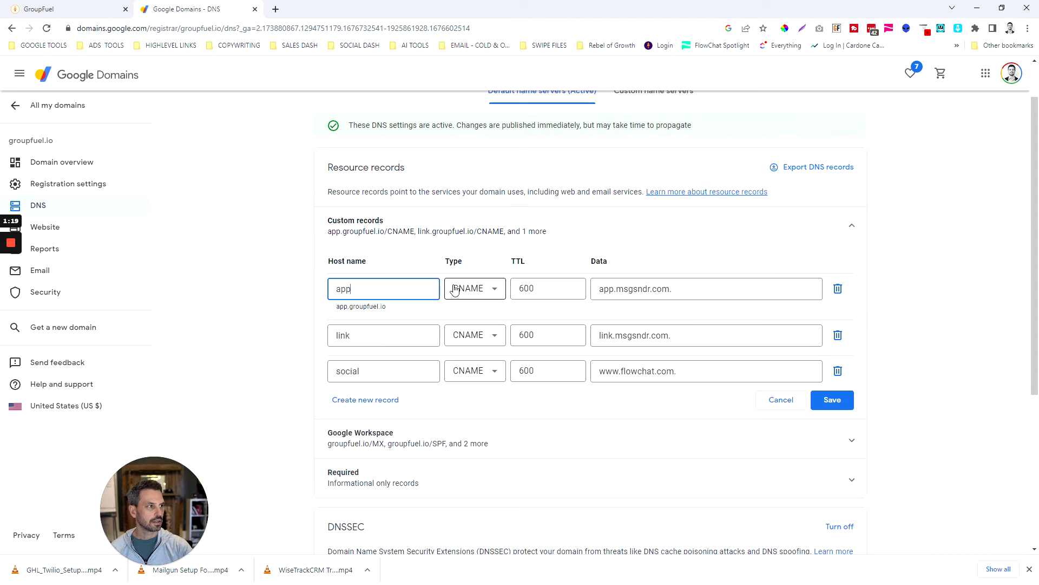
click(399, 400)
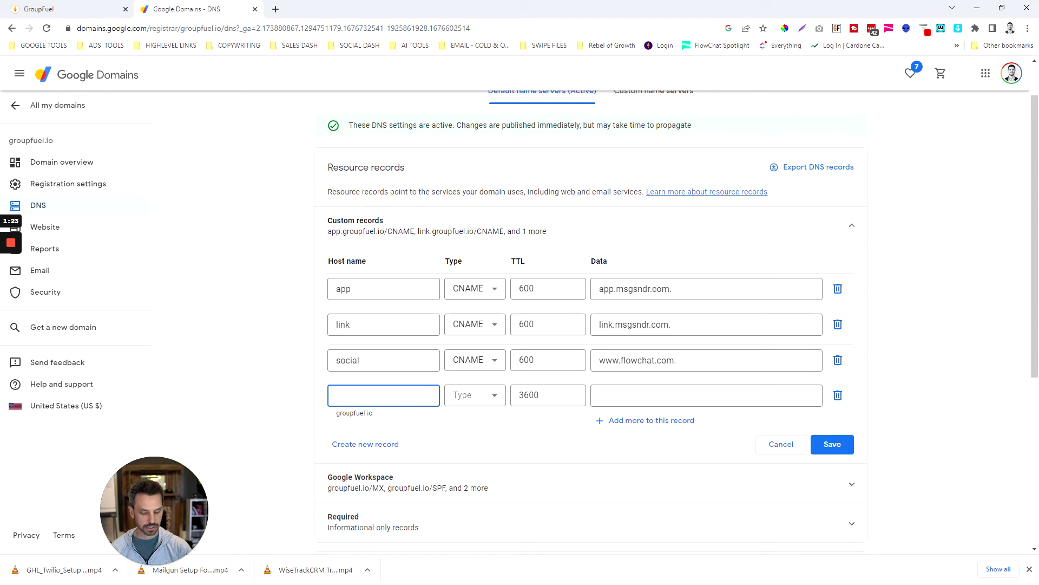
text(sites)
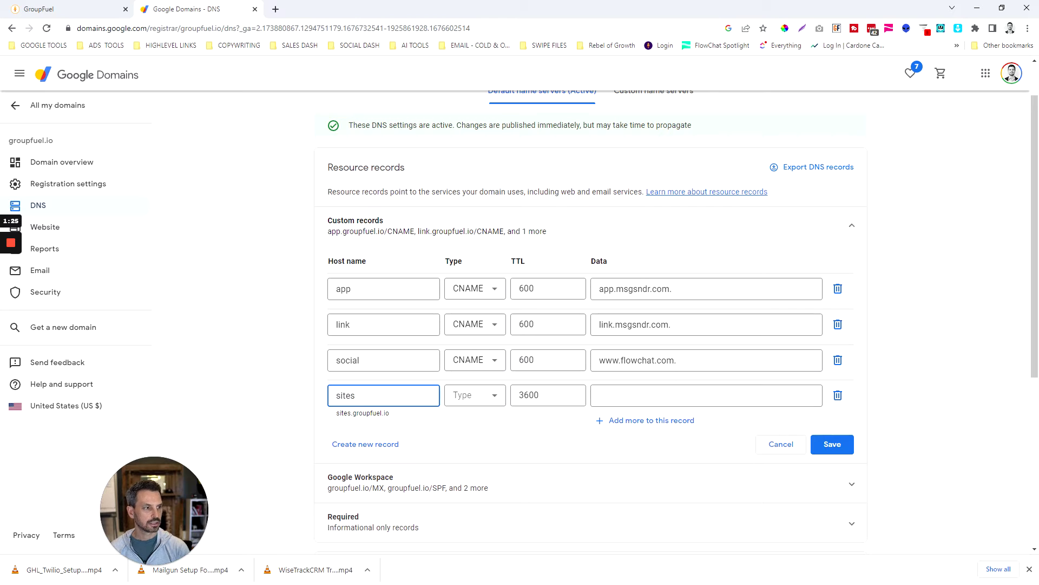
click(515, 402)
double_click(338, 397)
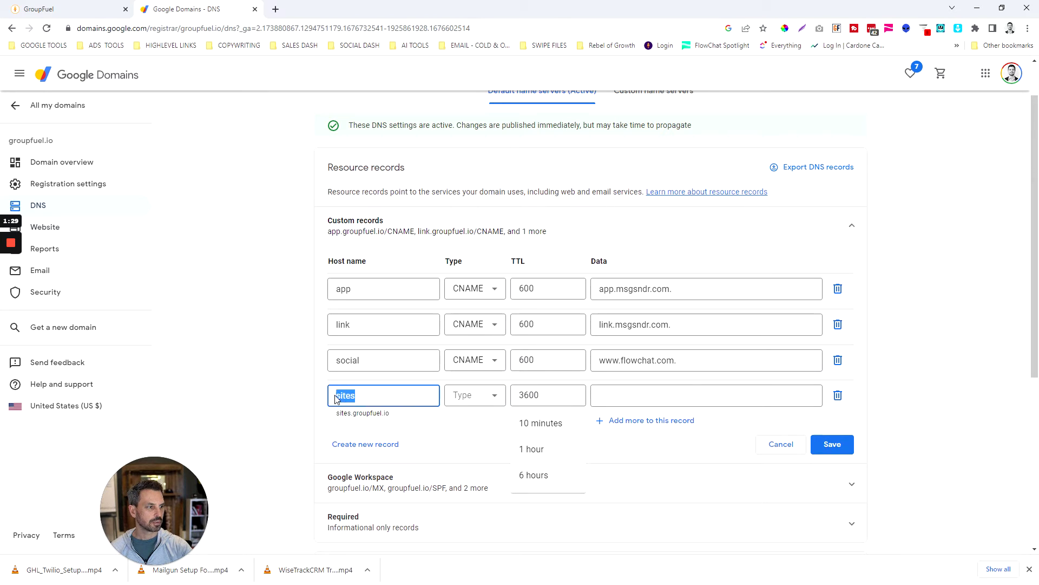
text(supp)
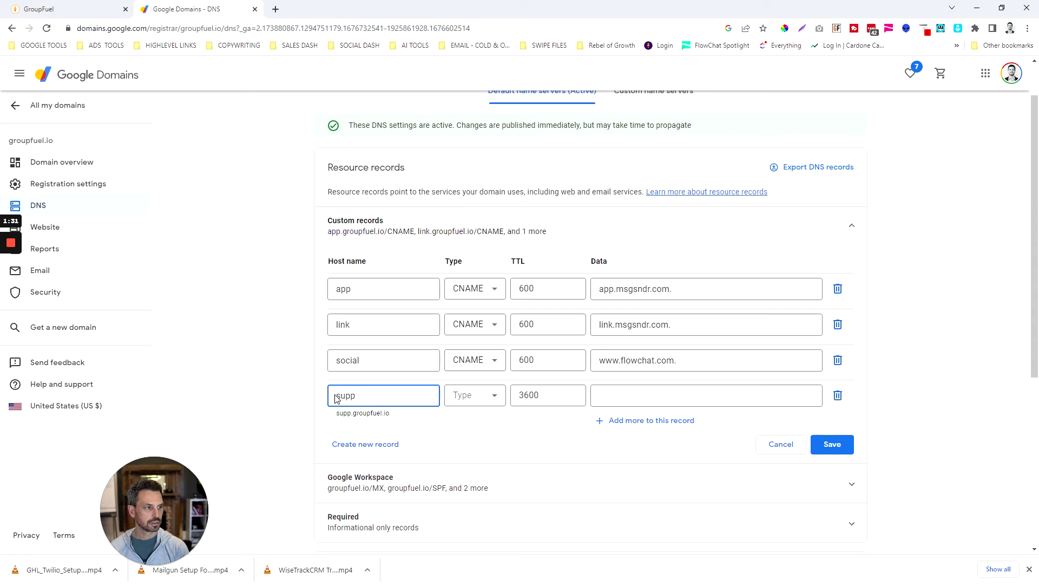
text(ort)
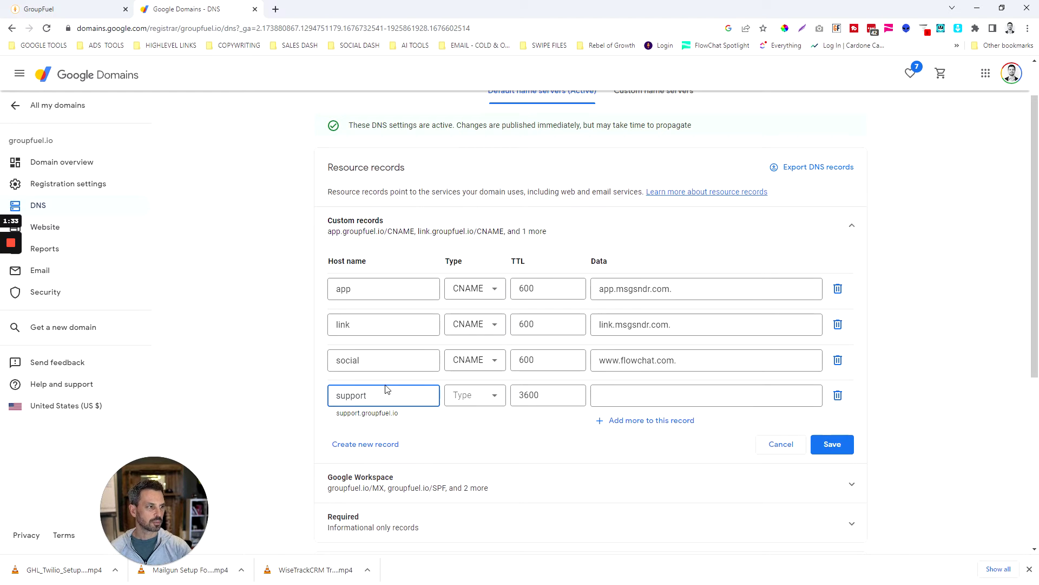
key(Tab)
key(Tab)
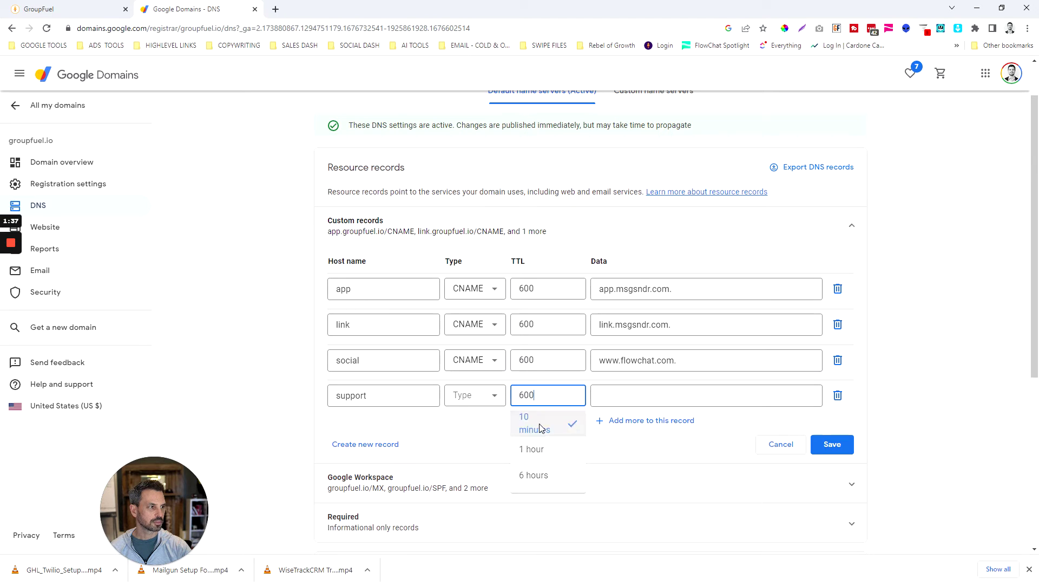
Make it a CNAME with 10-minute TTL pointing to flash.funnels.msgsndr.com, and save
click(543, 423)
click(487, 396)
click(480, 335)
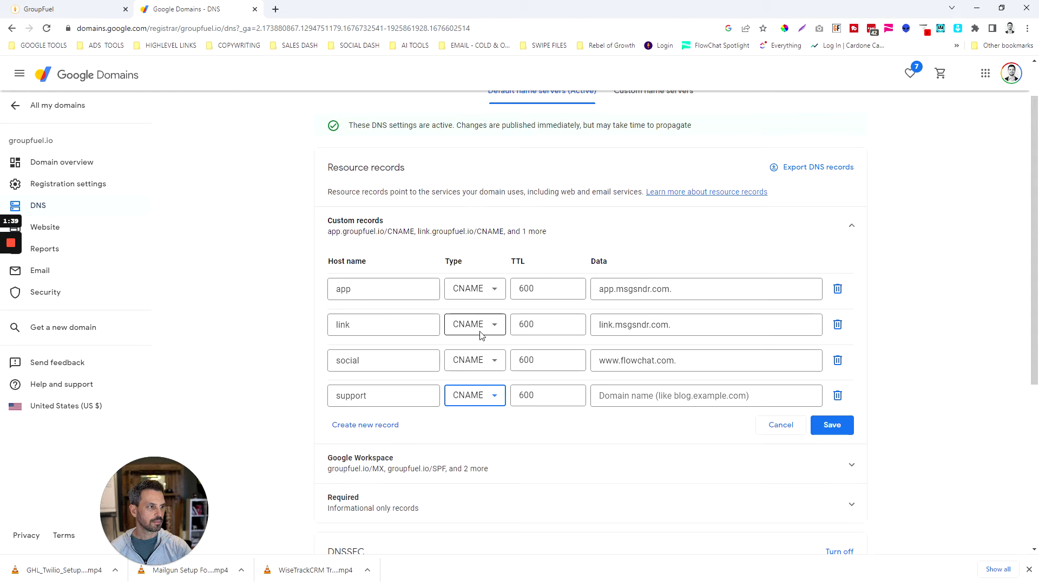
key(Tab)
key(Tab)
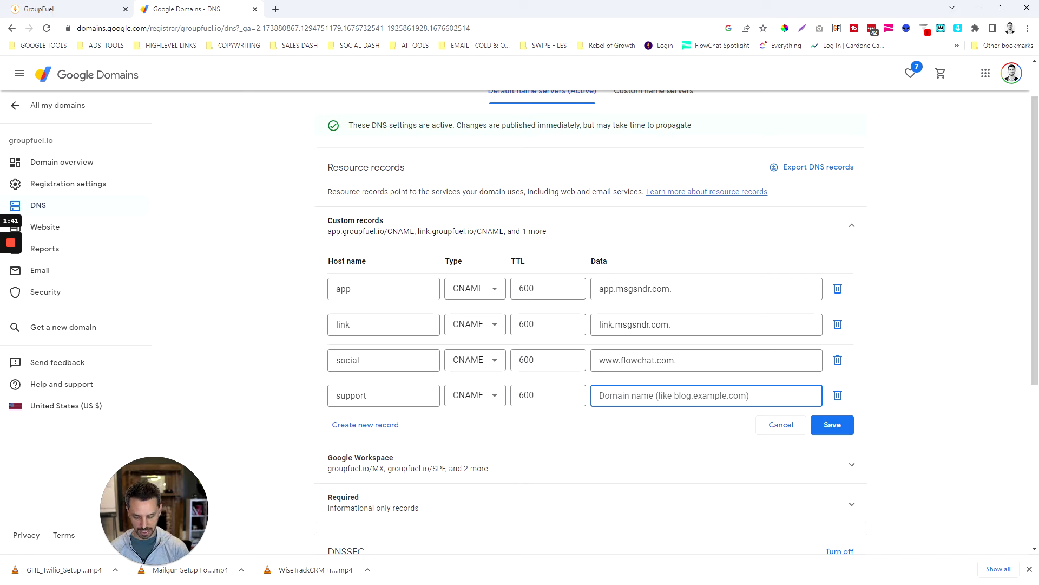
key(ctrl+v)
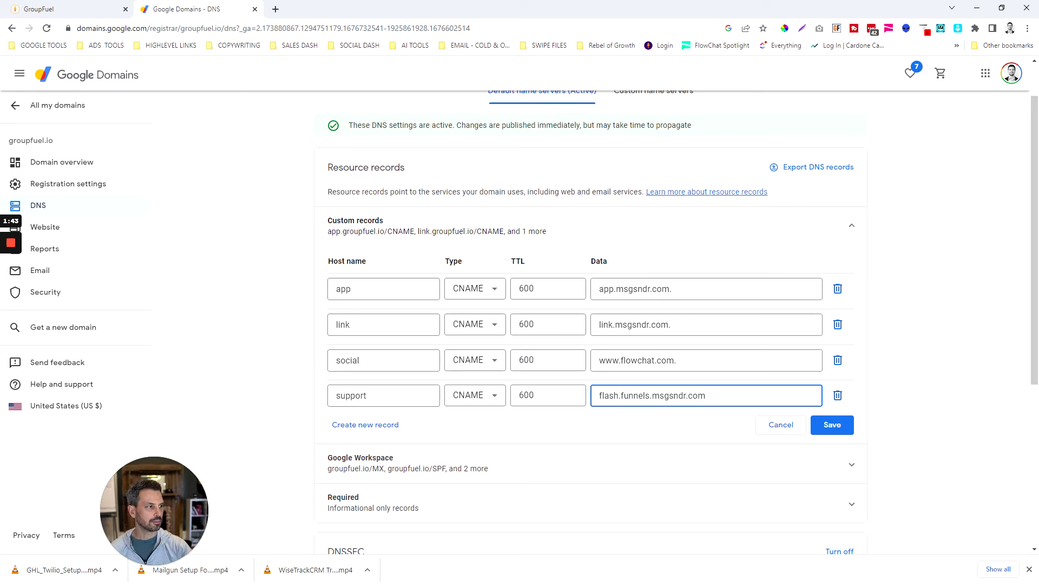
key(shift+Left)
key(shift+Left)
key(shift+Left)
key(shift+Left)
key(shift+Left)
key(shift+Left)
key(shift+Left)
key(shift+Left)
key(shift+Left)
key(shift+Left)
key(shift+Left)
key(shift+Left)
key(shift+Left)
key(shift+Left)
key(shift+Left)
key(shift+Left)
key(shift+Left)
key(shift+Left)
key(shift+Left)
key(shift+Left)
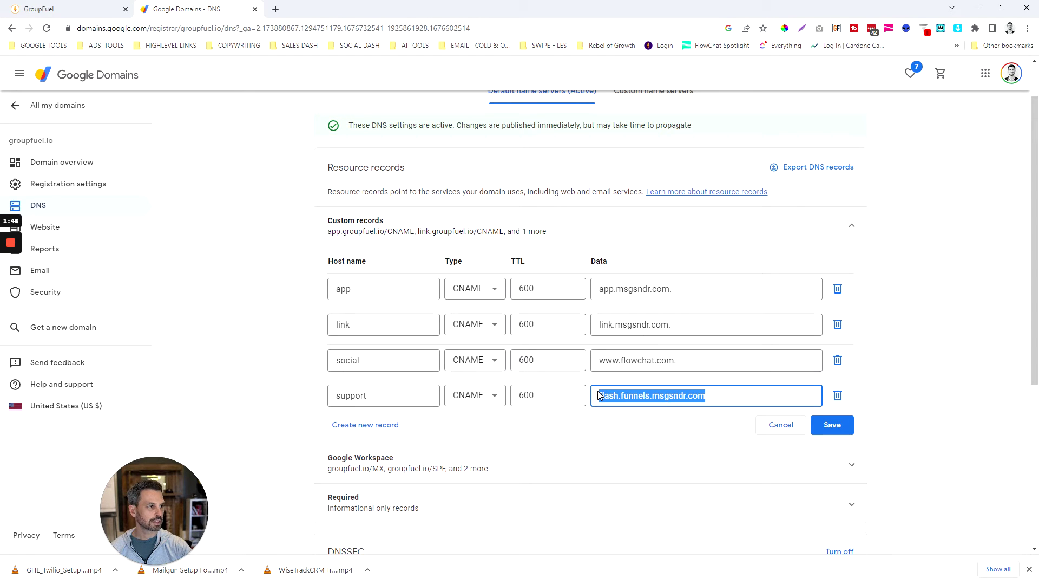
click(829, 425)
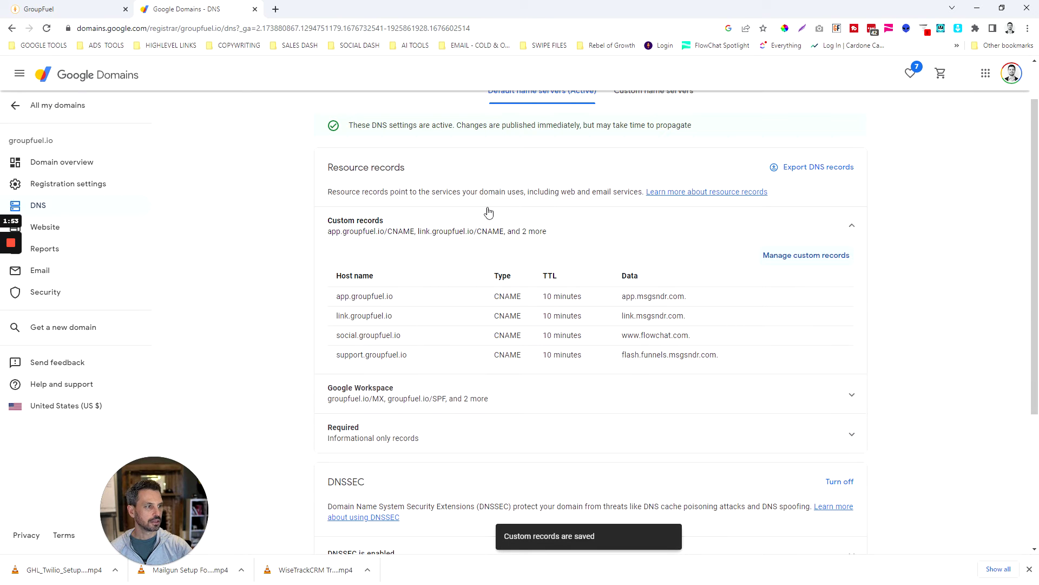
Back in GroupFuel, change the domain to support.groupfuel.io, add it, and skip linking a funnel
click(65, 9)
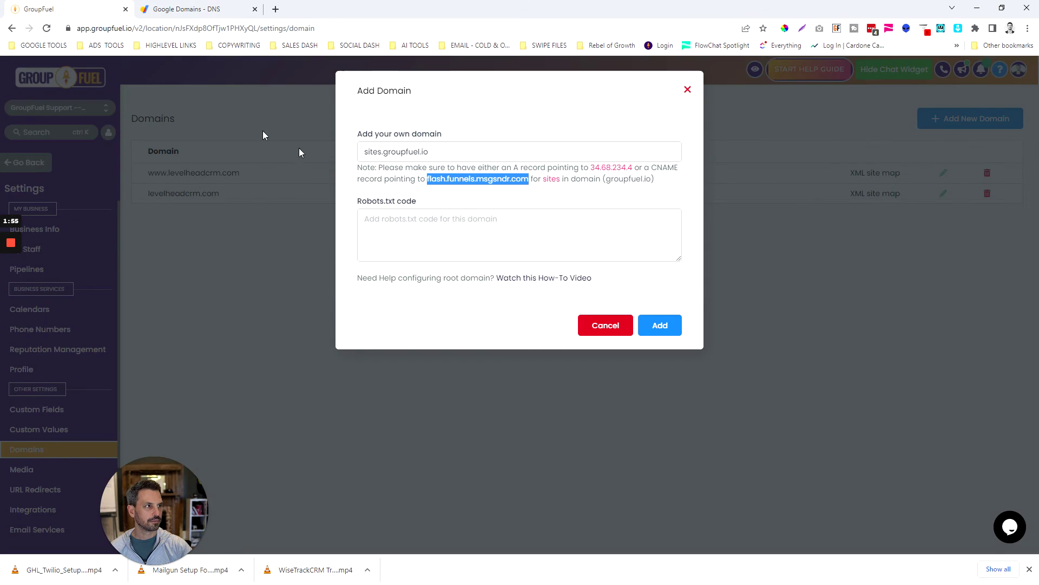
drag(381, 152, 349, 151)
text(support)
click(661, 326)
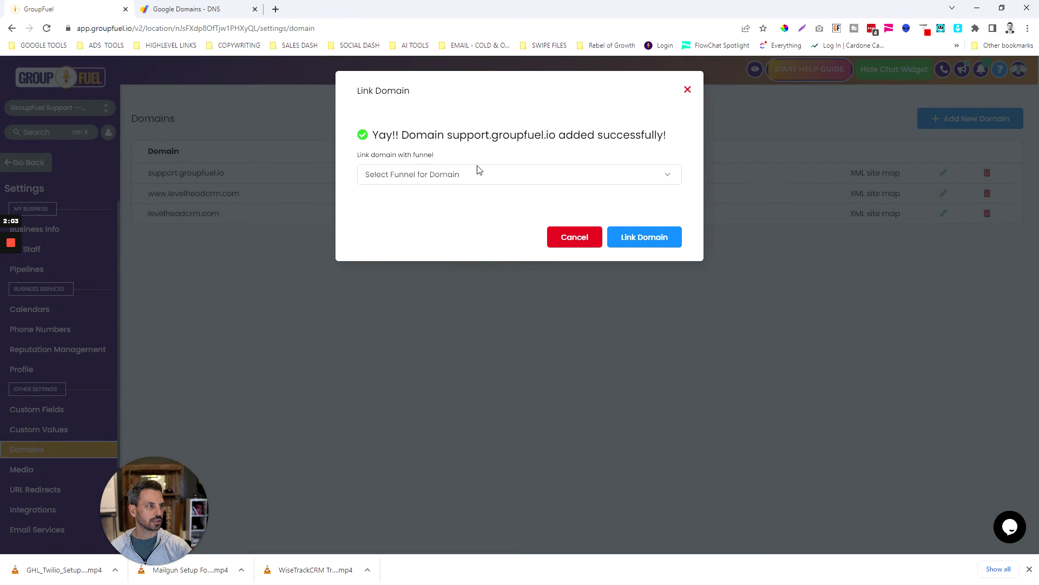
click(685, 91)
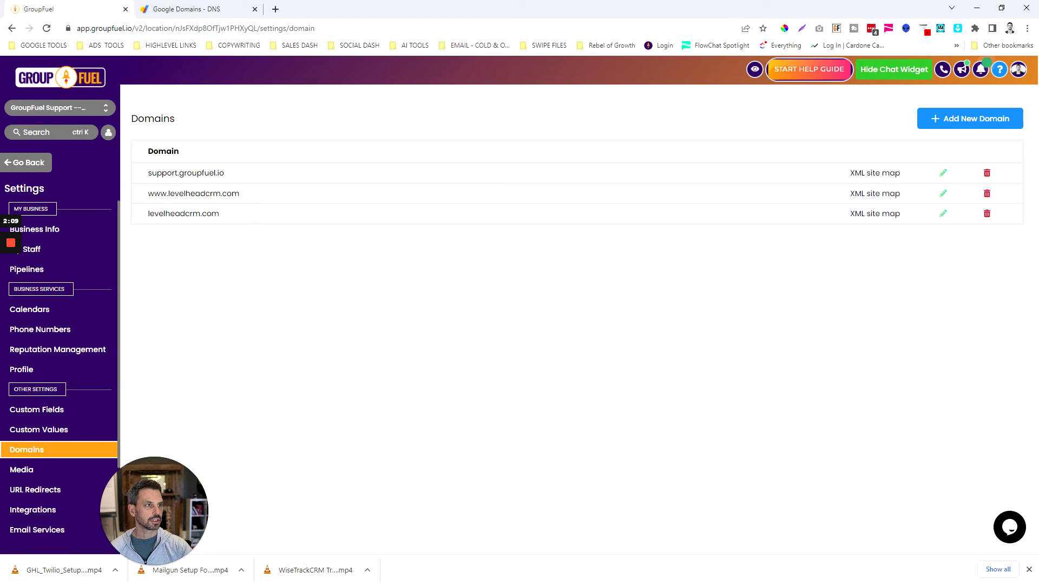
drag(224, 173, 152, 172)
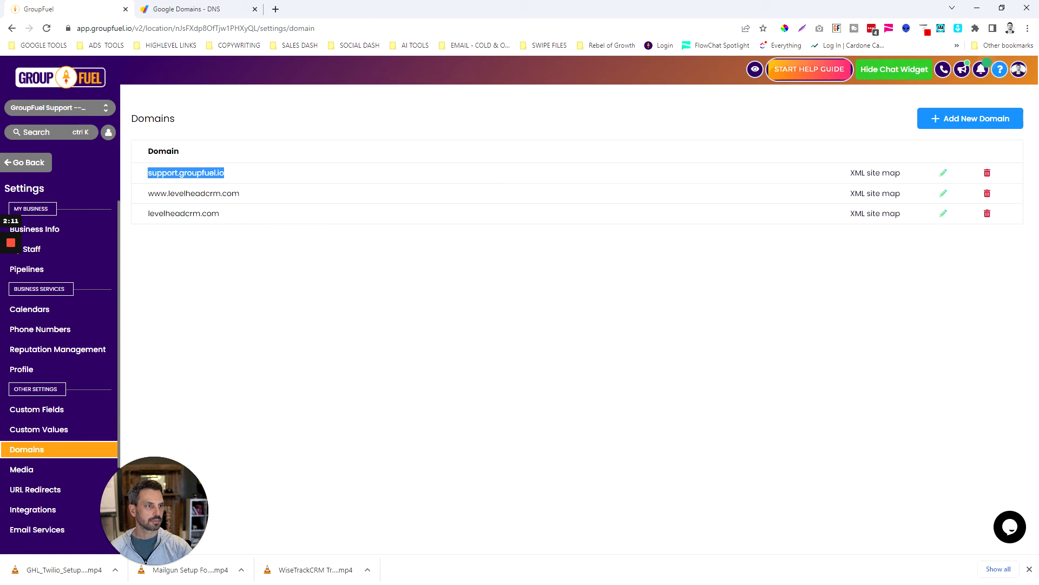
Open the SaaS Pricing Page funnel's settings and select support.groupfuel.io as its domain
click(40, 169)
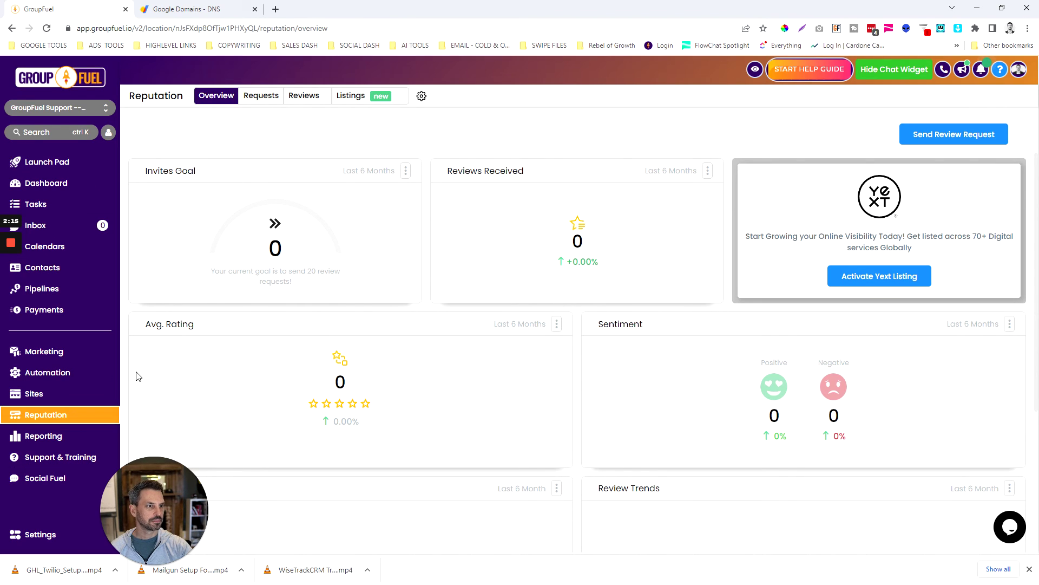
click(45, 399)
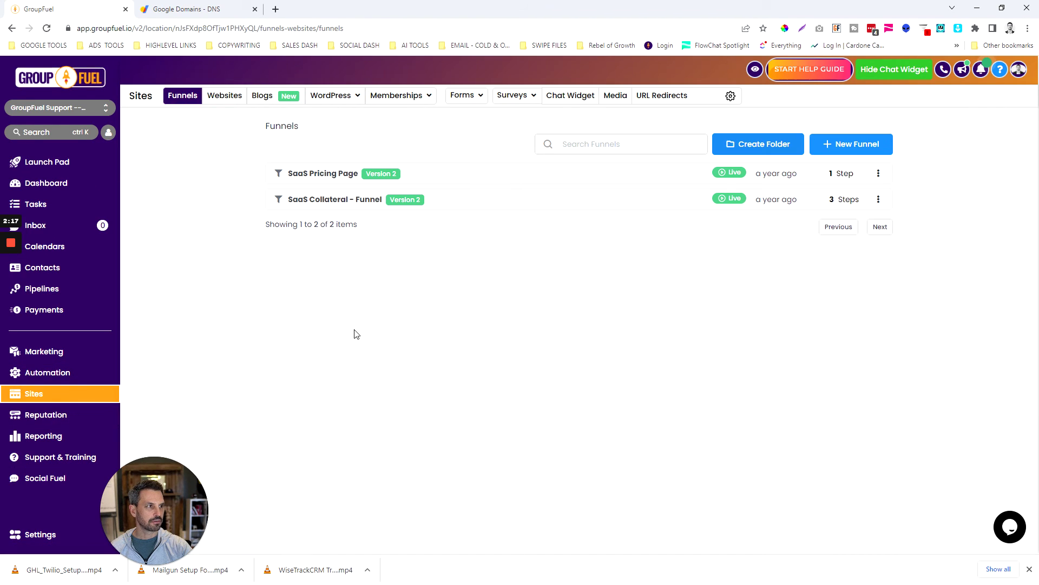
click(341, 176)
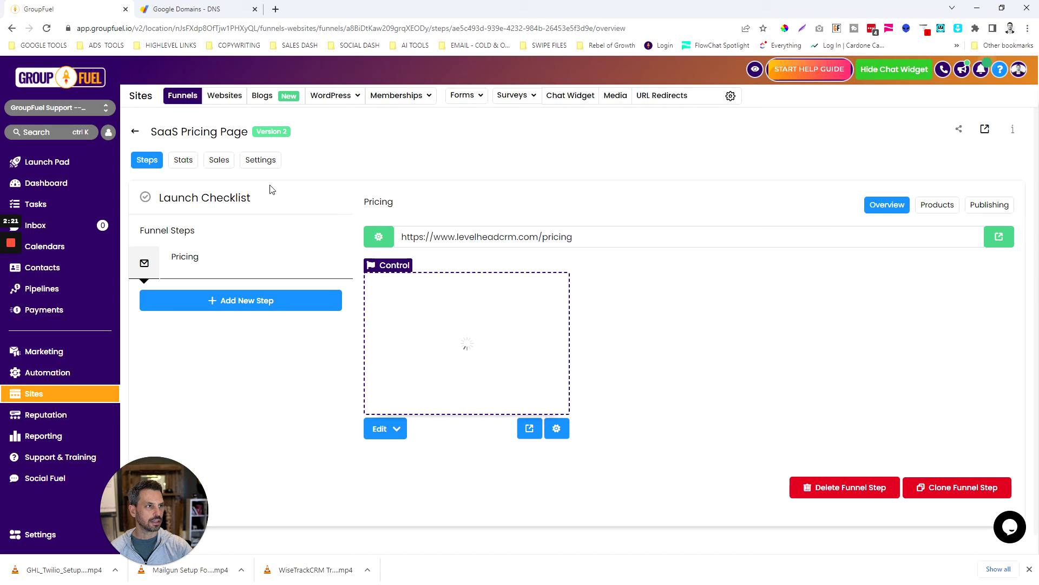
click(263, 165)
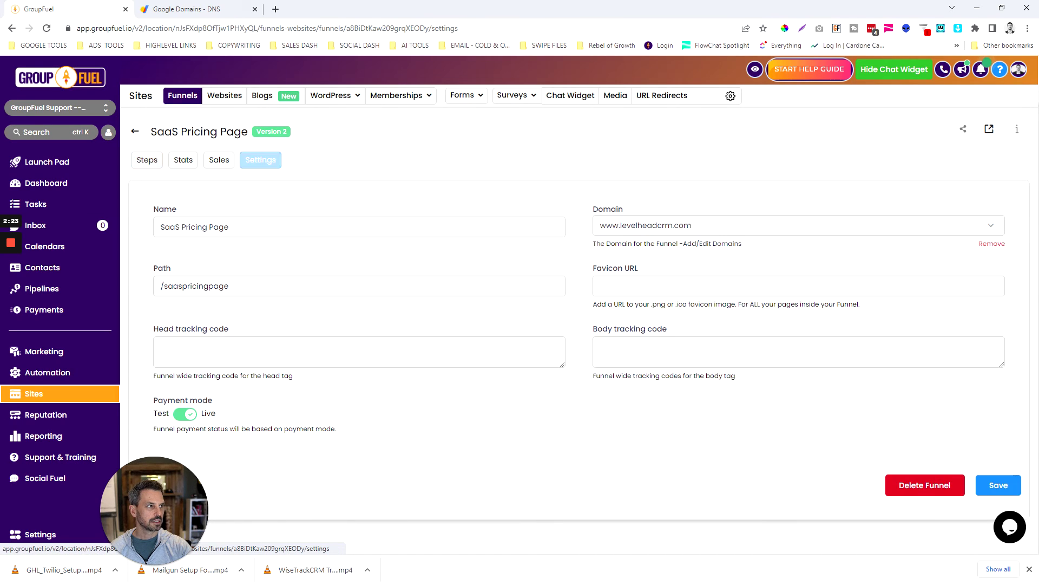
click(992, 228)
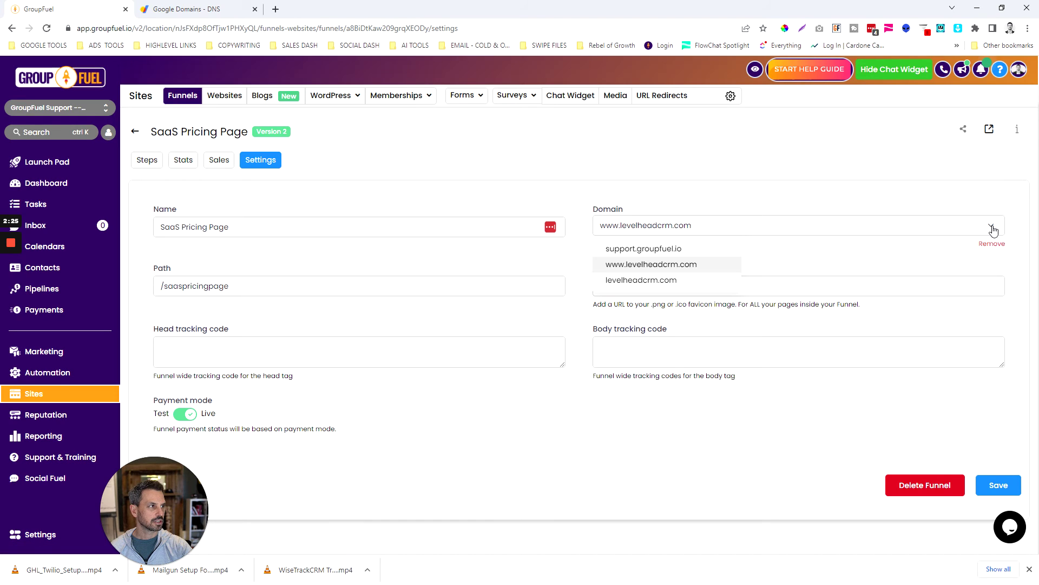
click(655, 252)
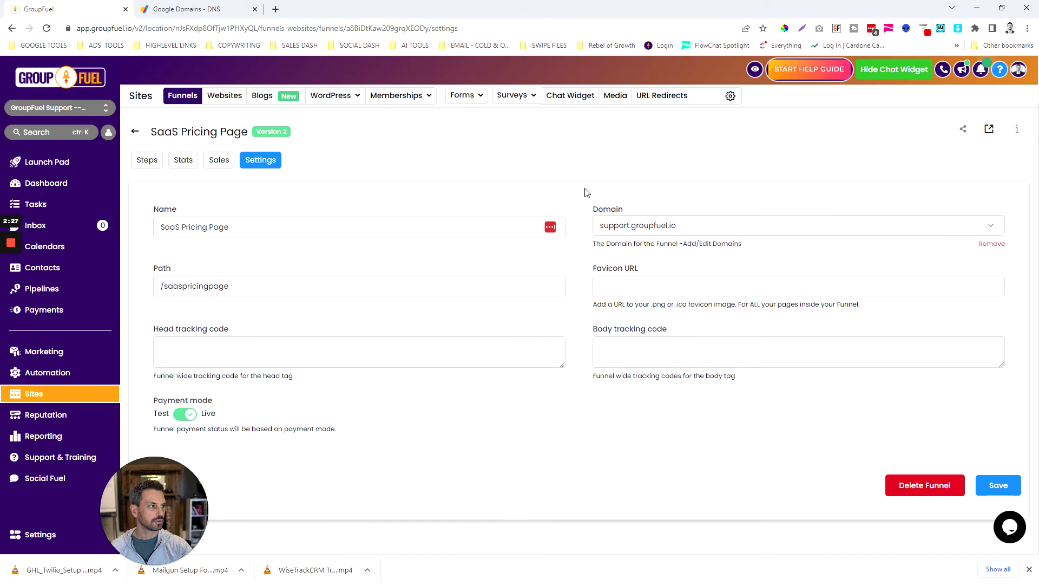
Save the new domain, pass the warning, and confirm by typing CHANGE
click(996, 487)
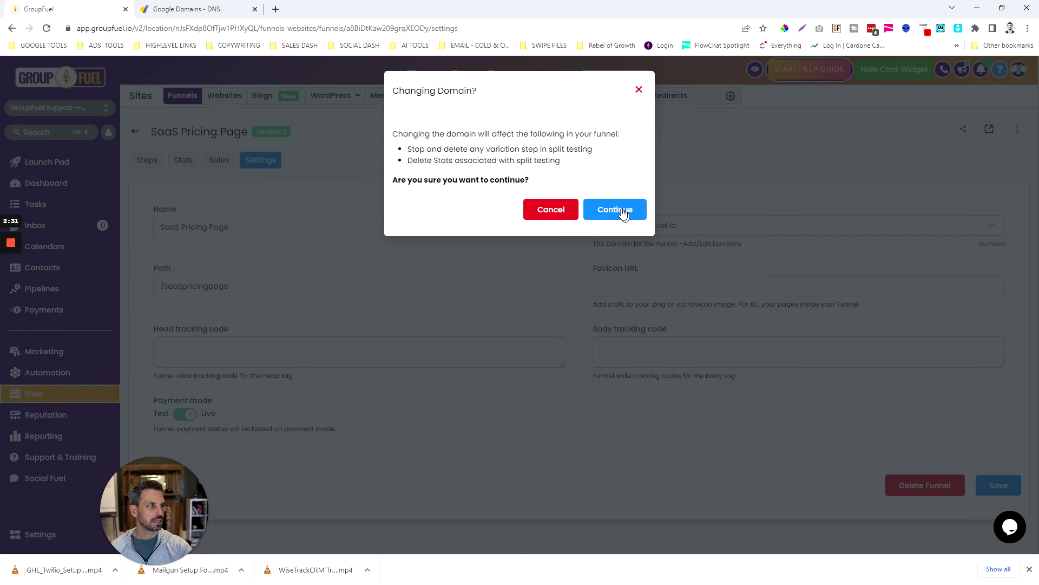
click(619, 213)
click(536, 153)
text(CH)
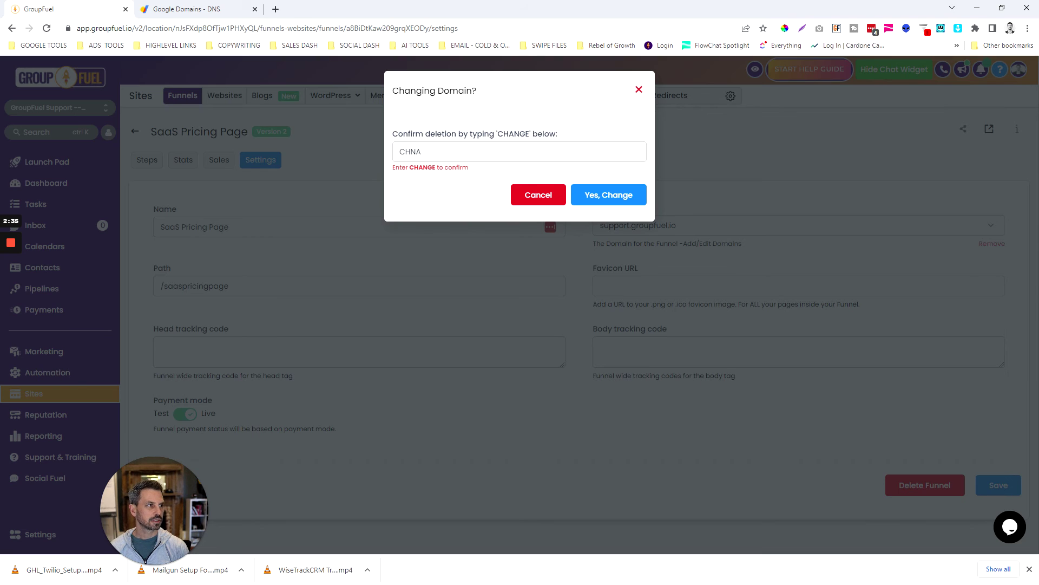
text(ANGE)
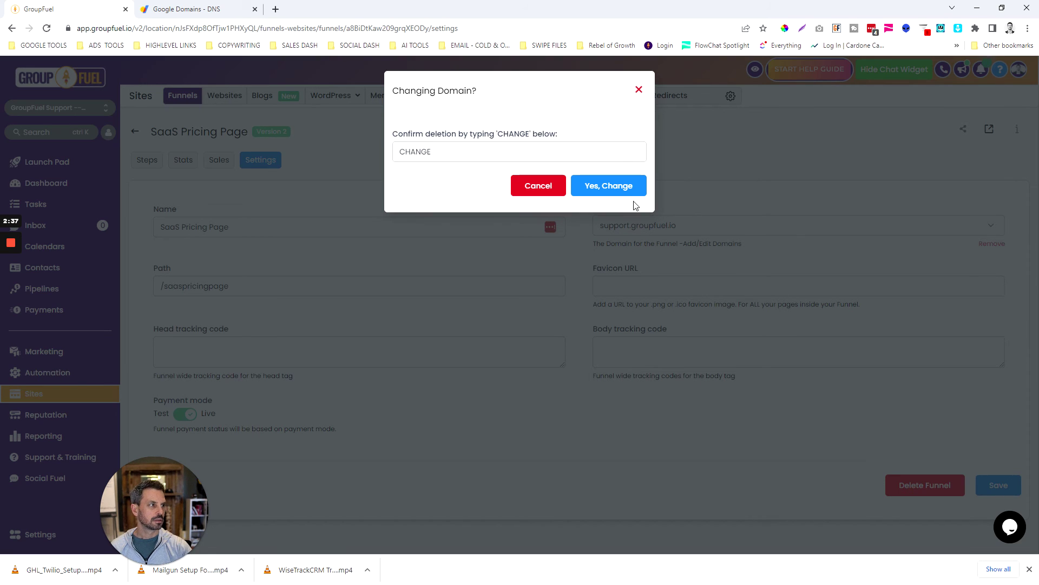
click(627, 188)
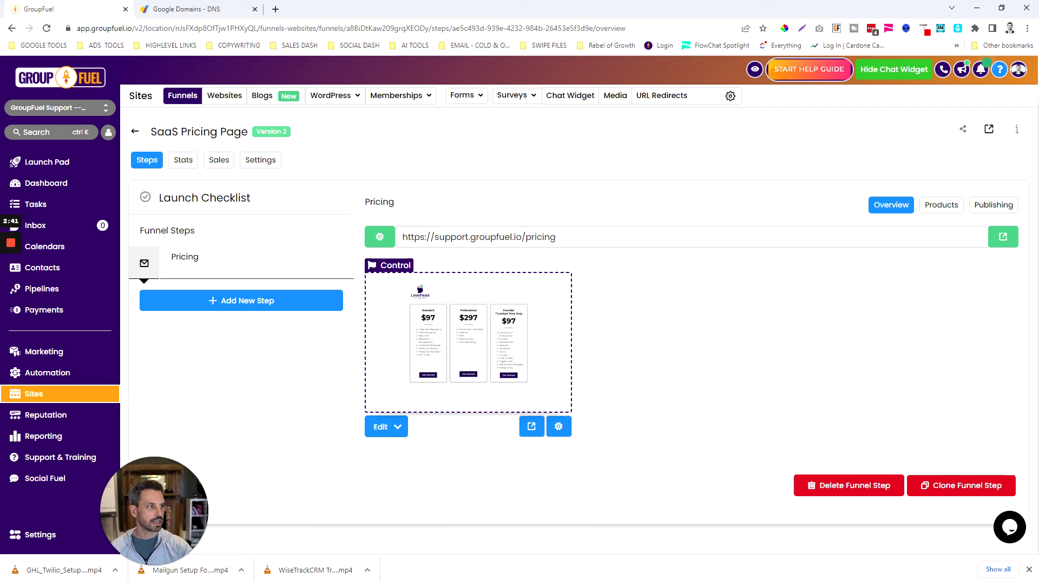
Check the Pricing step's support.groupfuel.io URL and funnel settings, then go back to the Funnels list
drag(435, 237, 558, 237)
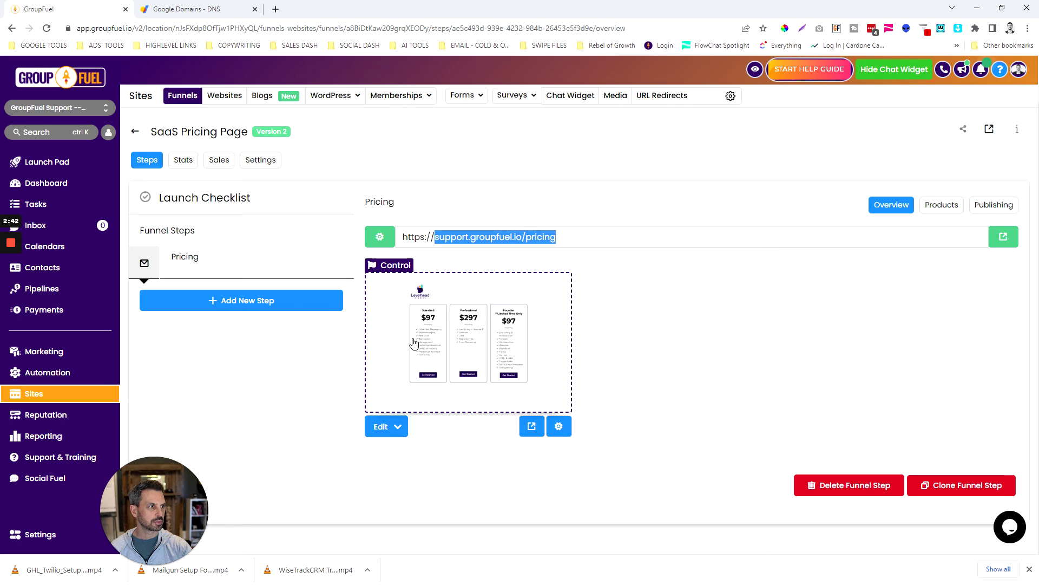
click(609, 253)
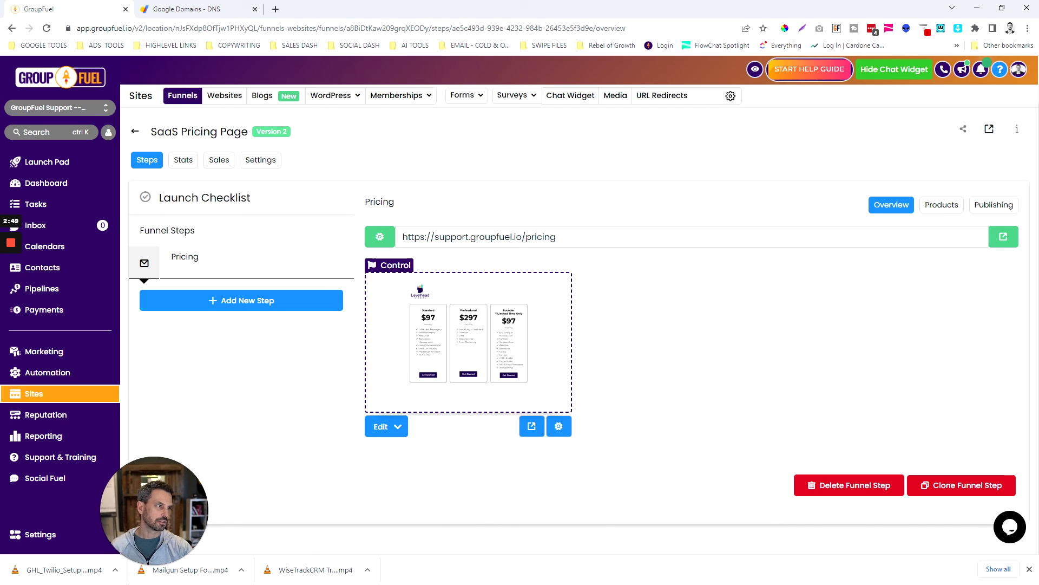
drag(469, 237, 434, 237)
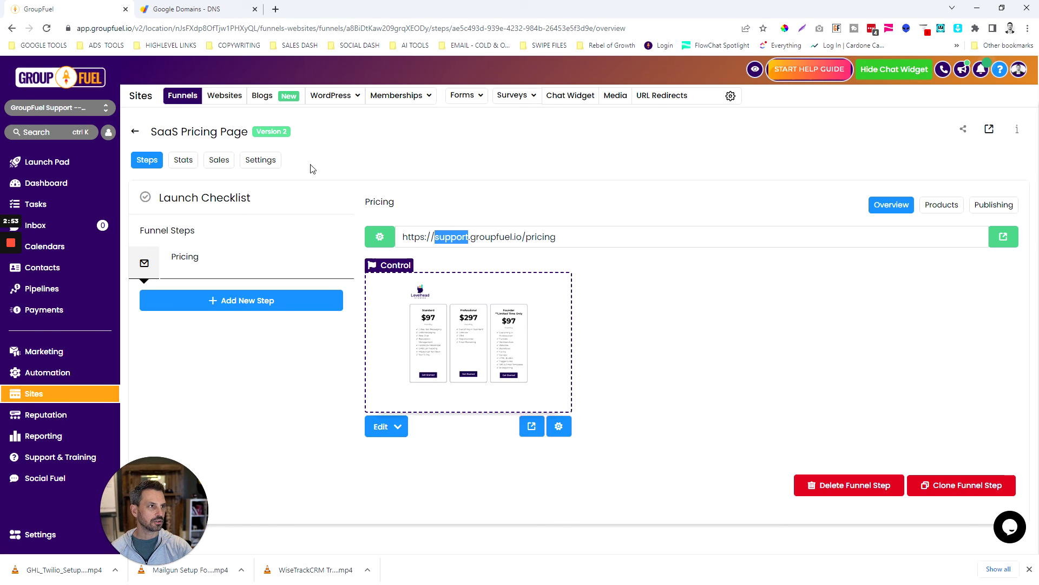
click(267, 163)
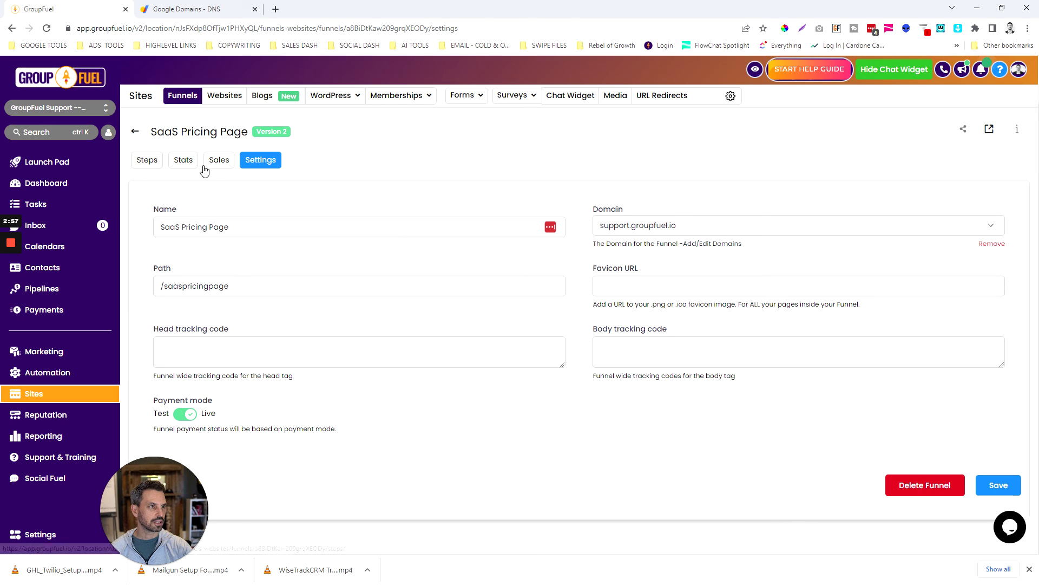
click(135, 133)
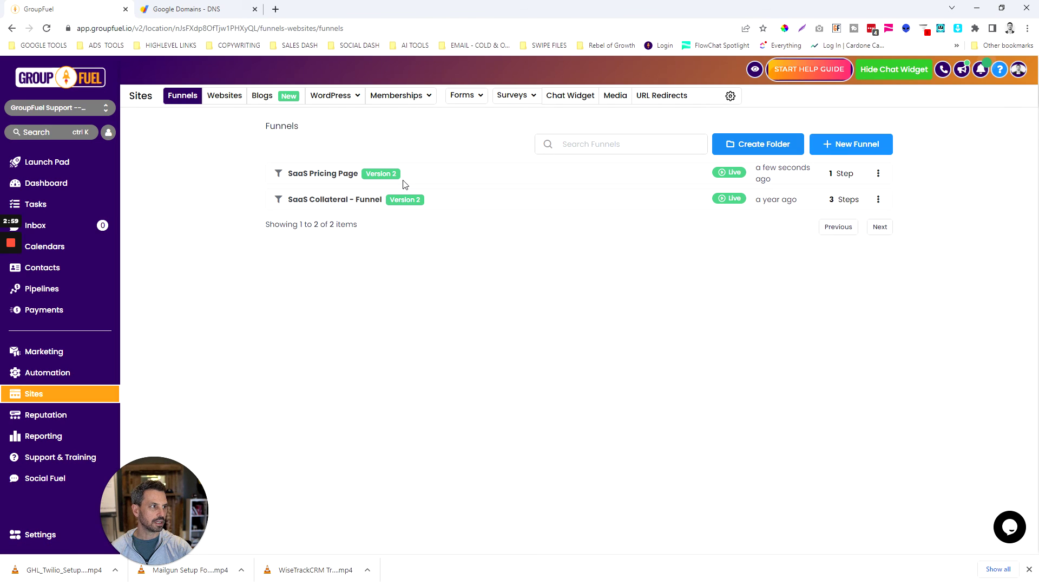